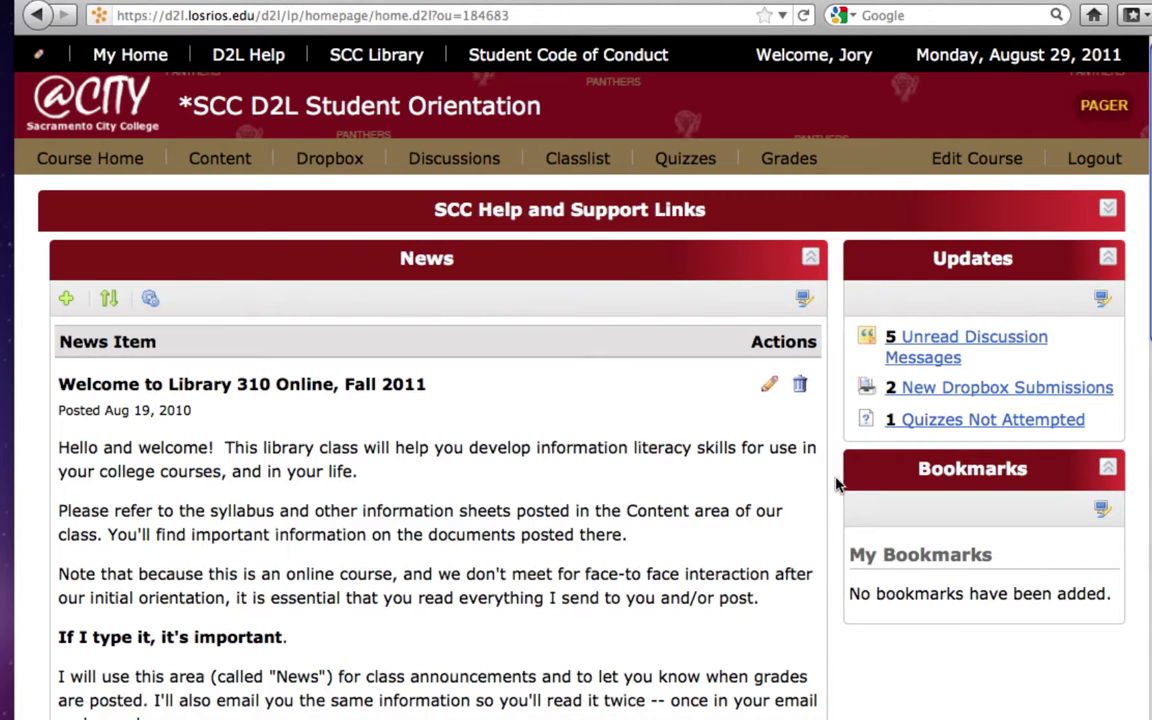
- Go to Discussions and scroll the Forums & Topics List to the Introductions topic
click(487, 165)
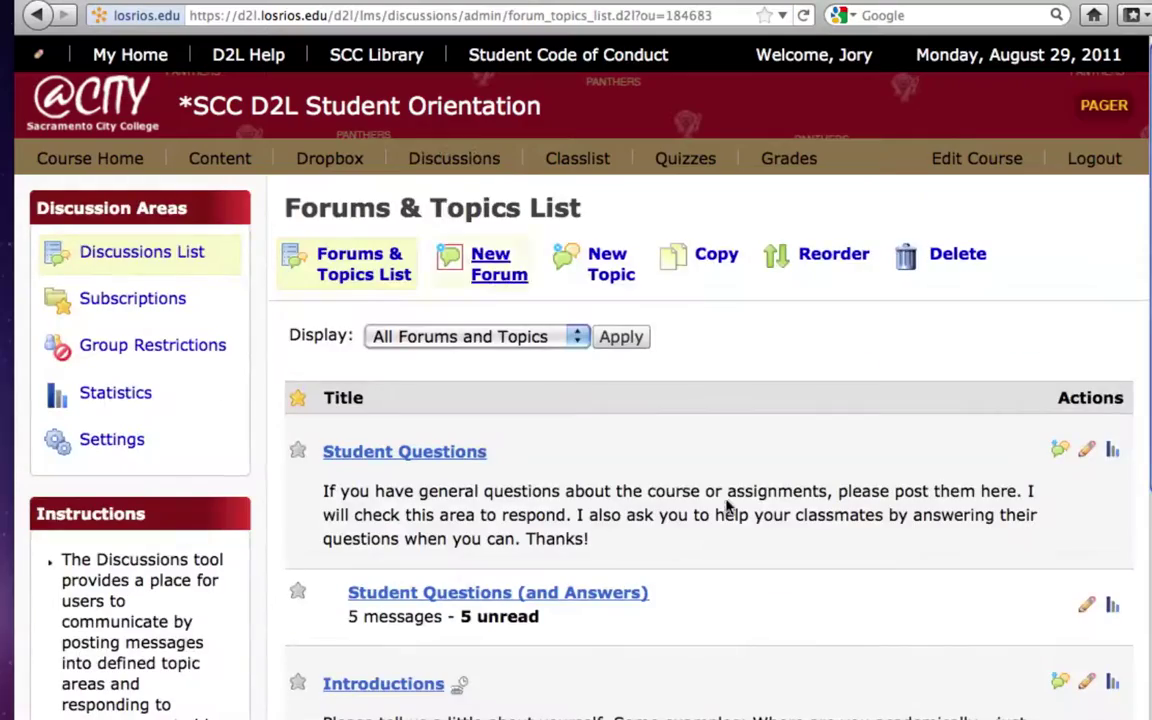
scroll(730, 505, down, 3)
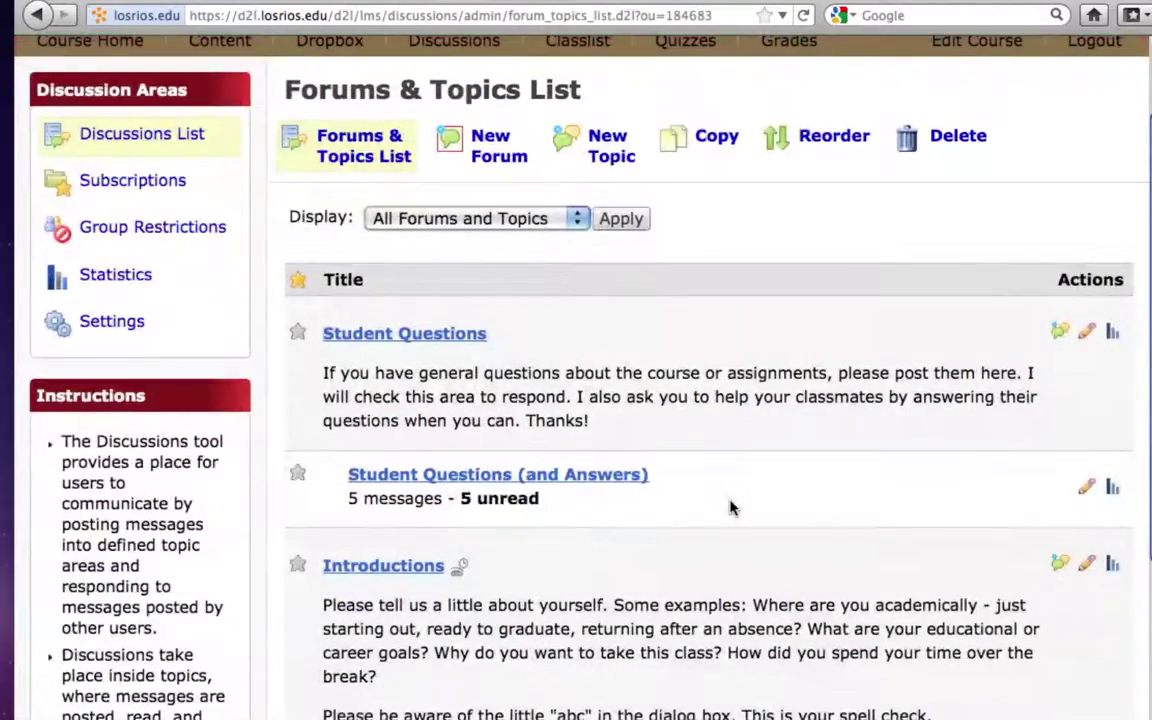
scroll(730, 507, down, 3)
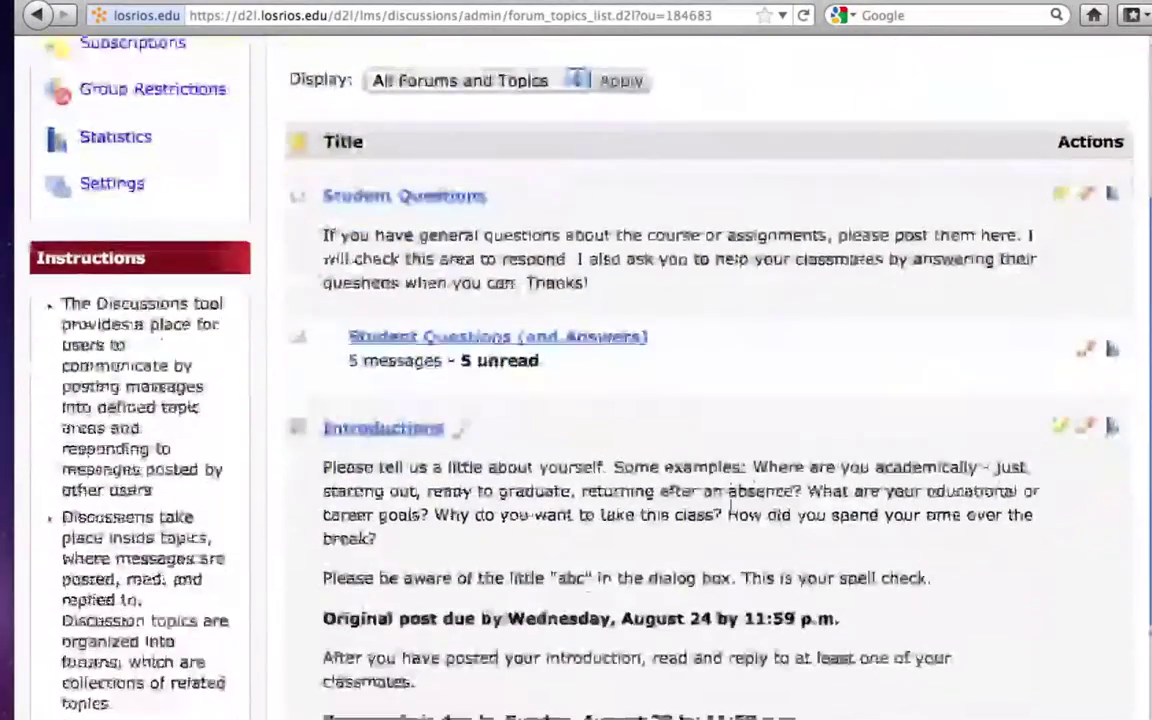
scroll(730, 505, down, 3)
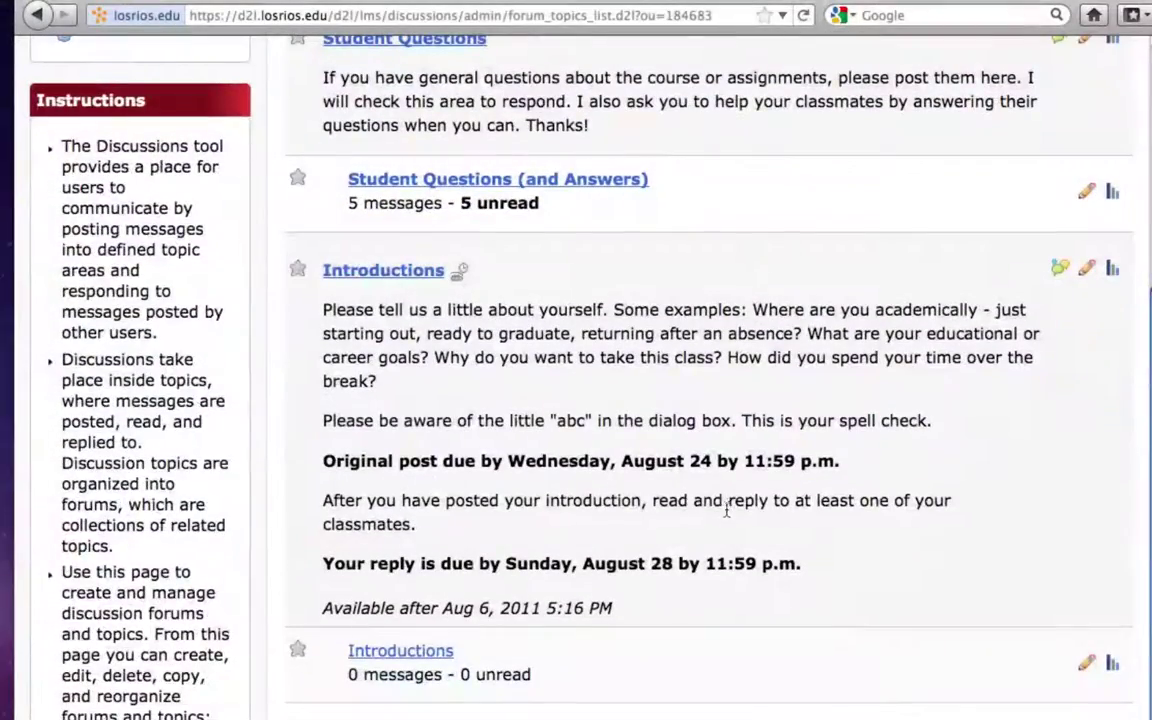
scroll(605, 555, up, 1)
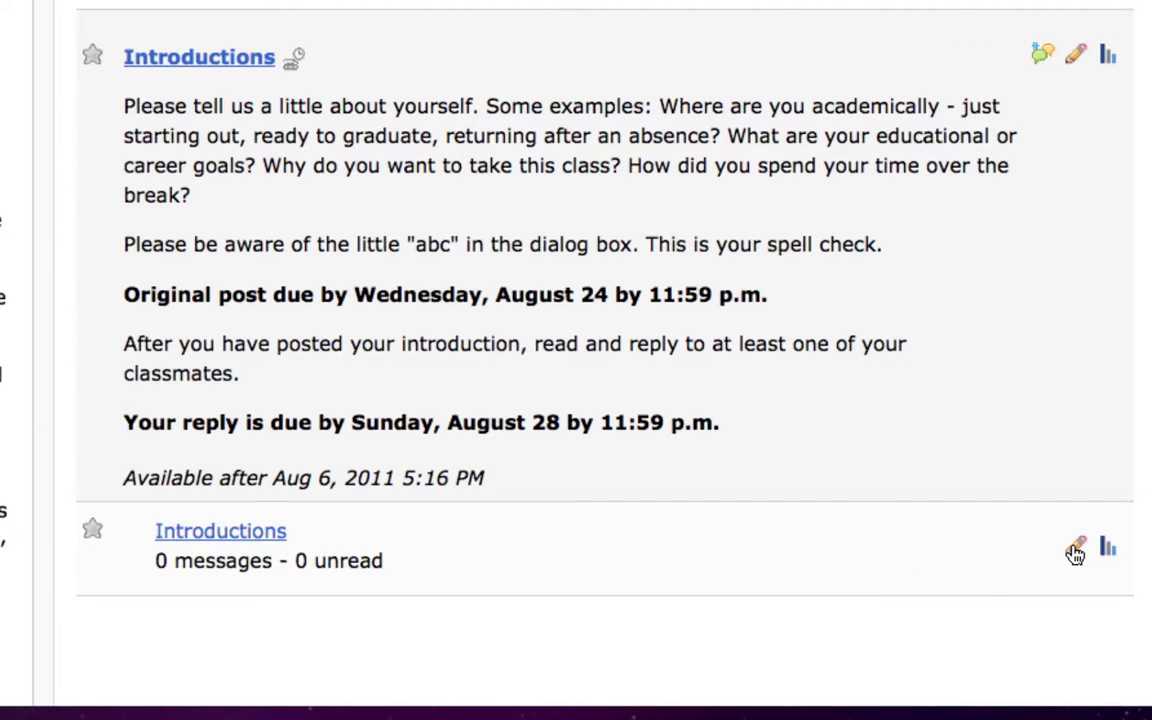
- Turn on 'Messages must be approved before being displayed' for the Introductions topic and save
click(1075, 553)
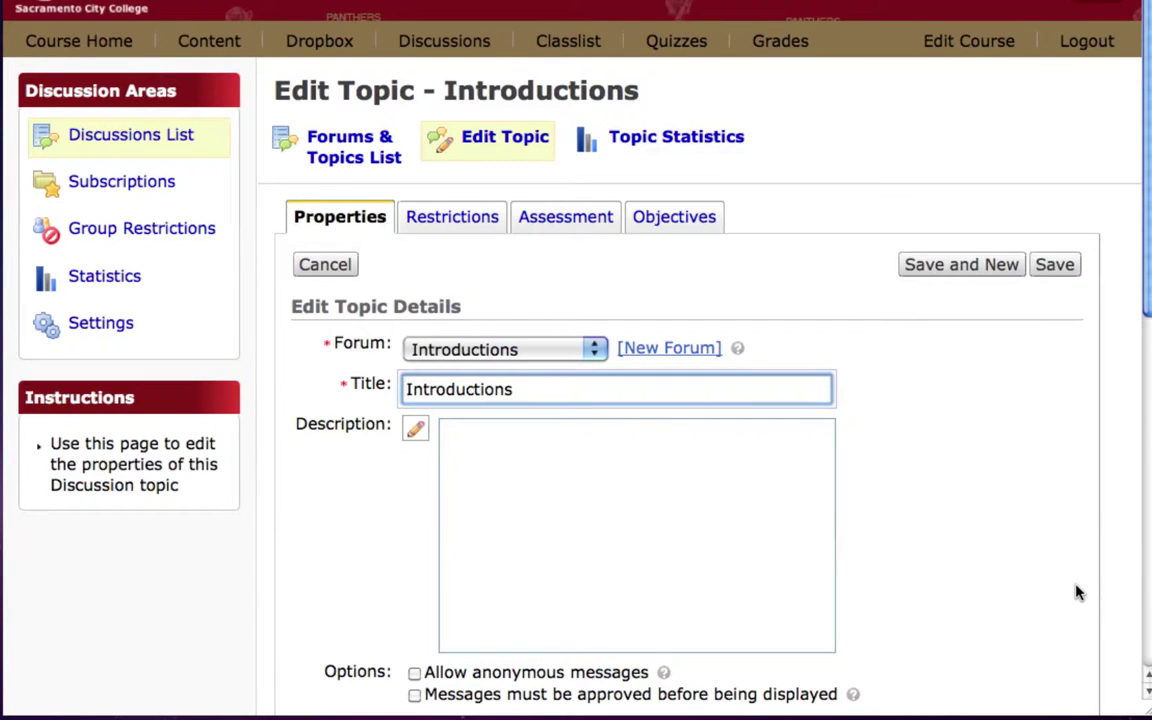
scroll(1077, 592, down, 3)
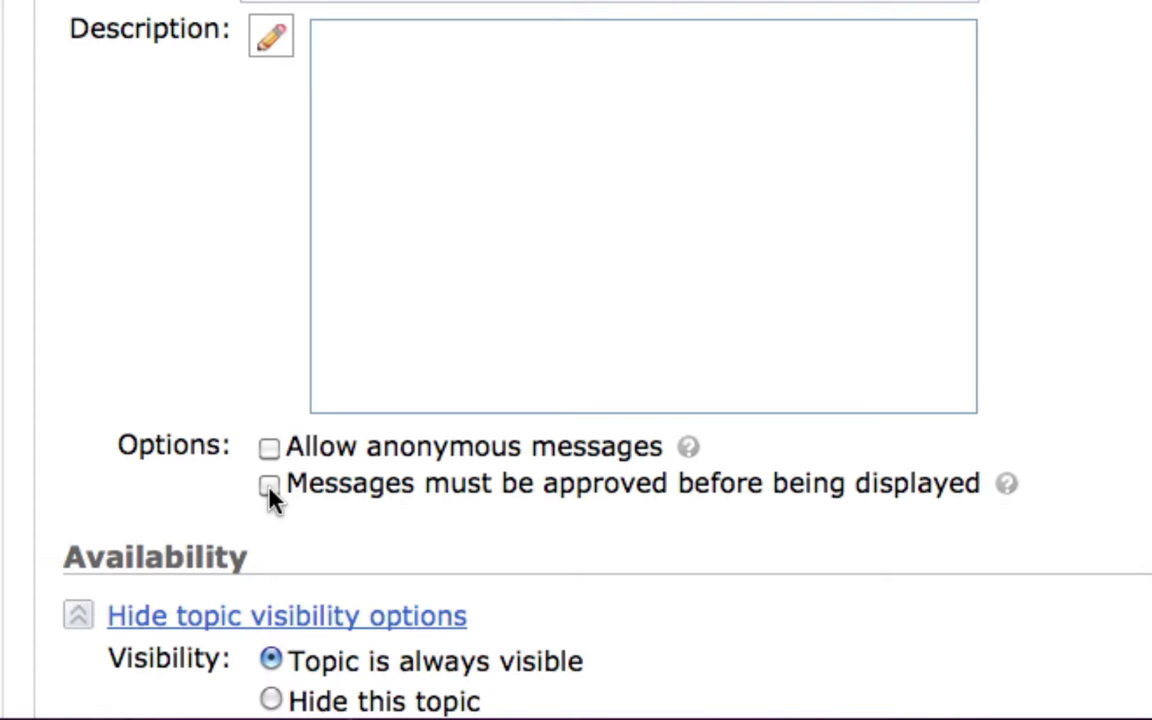
click(270, 487)
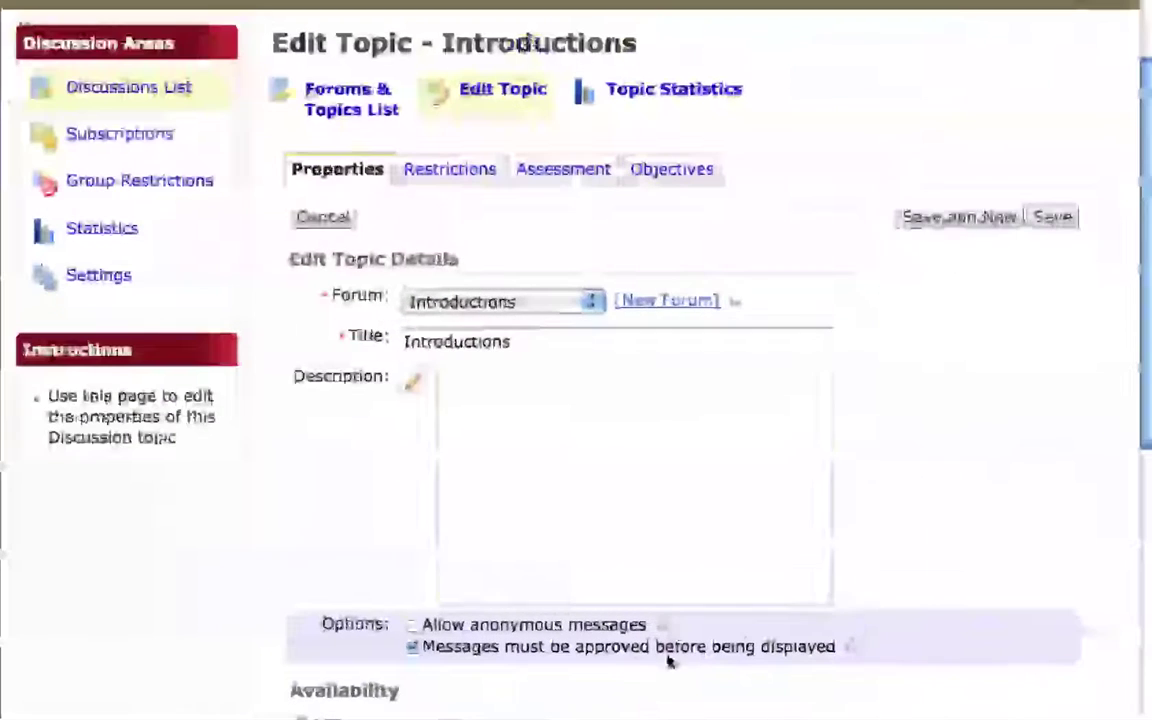
click(1053, 220)
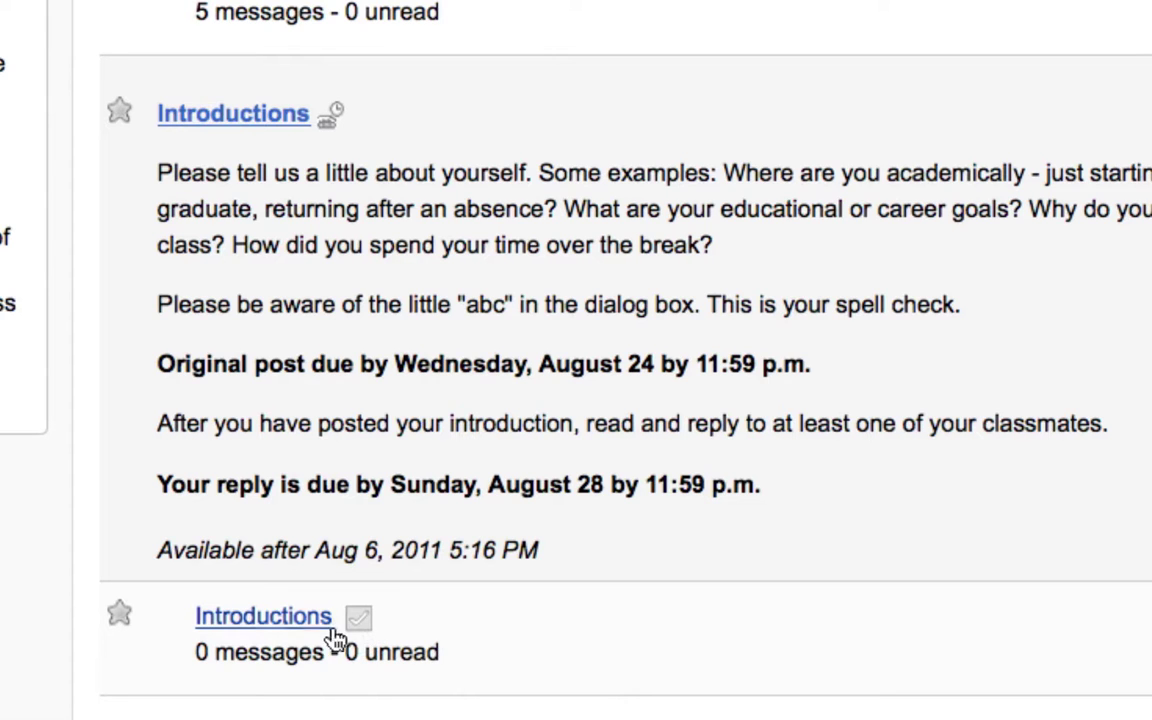
- Open the Introductions topic, which has no messages yet
click(214, 620)
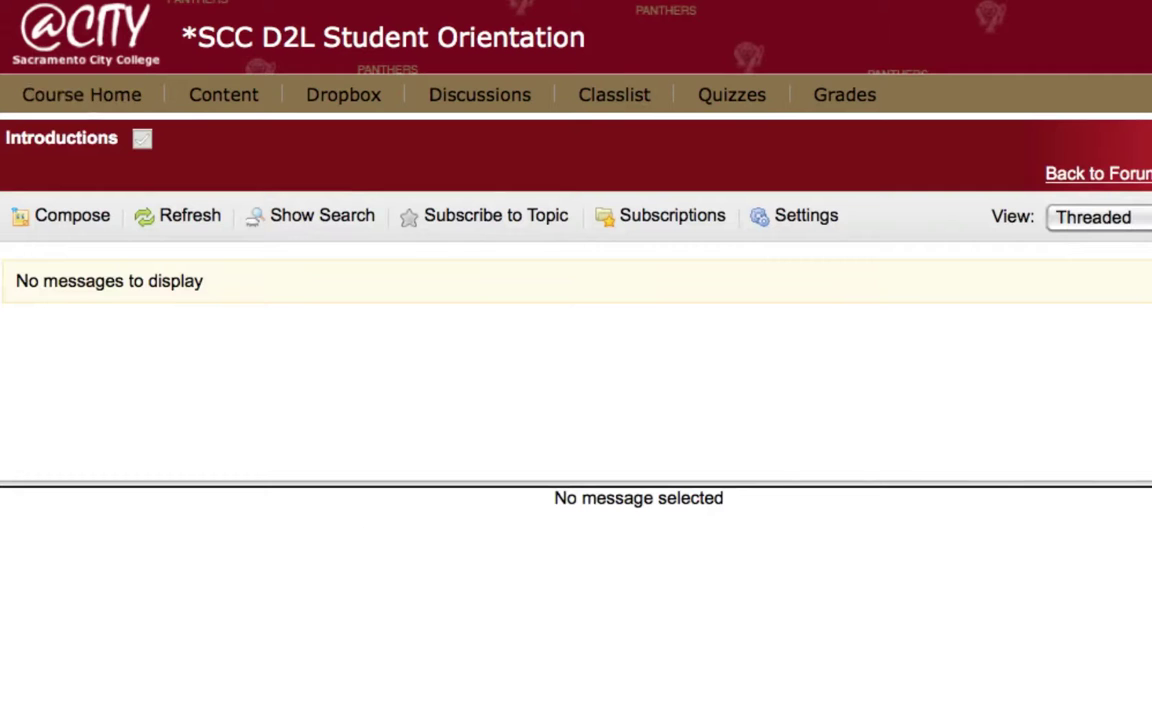
- Post an 'About Me' message giving your name and saying you're excited to be in the class
click(90, 214)
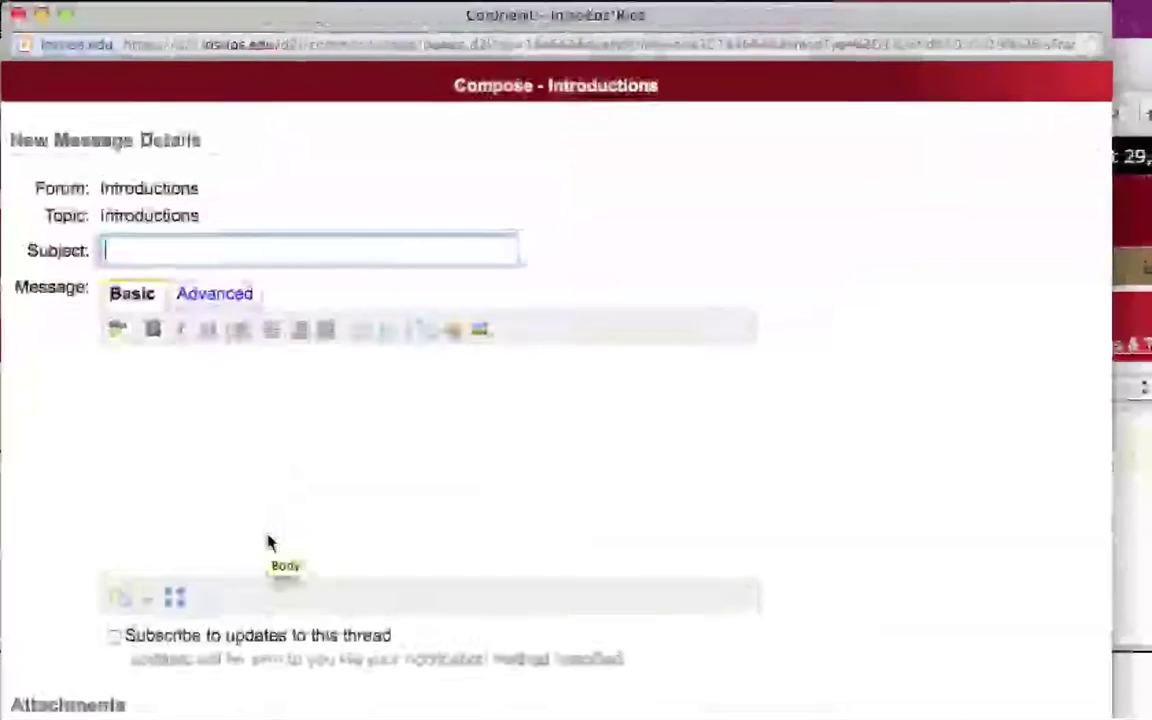
text(A)
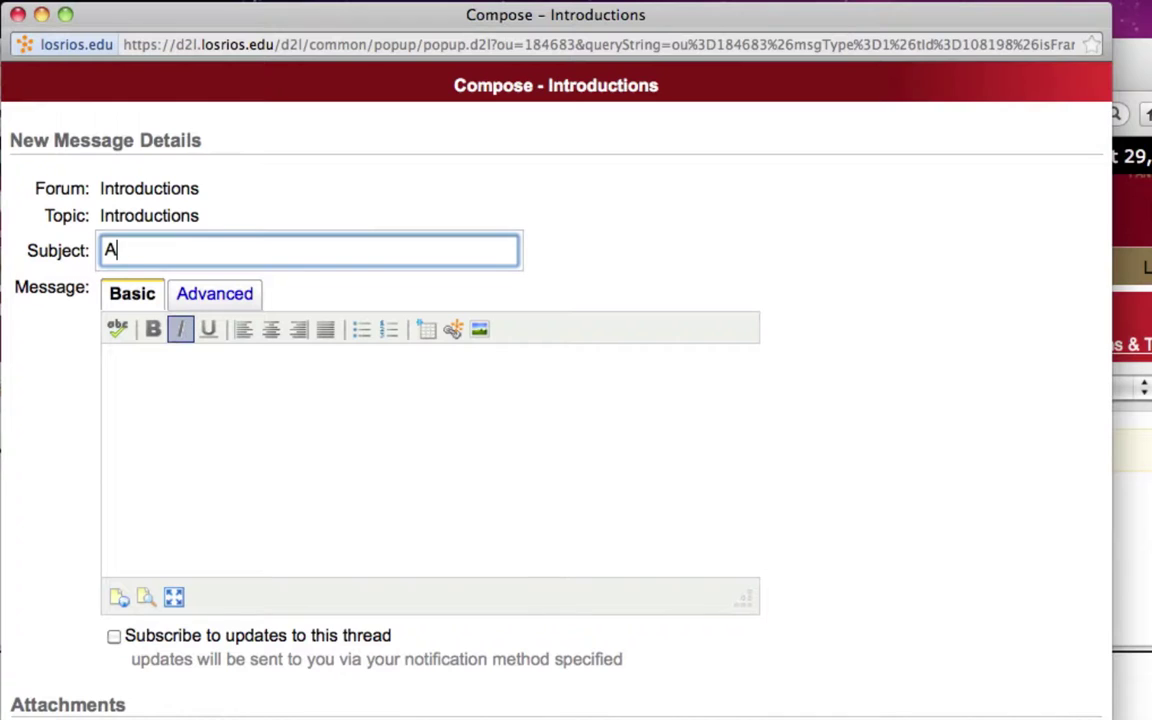
text(bout Me)
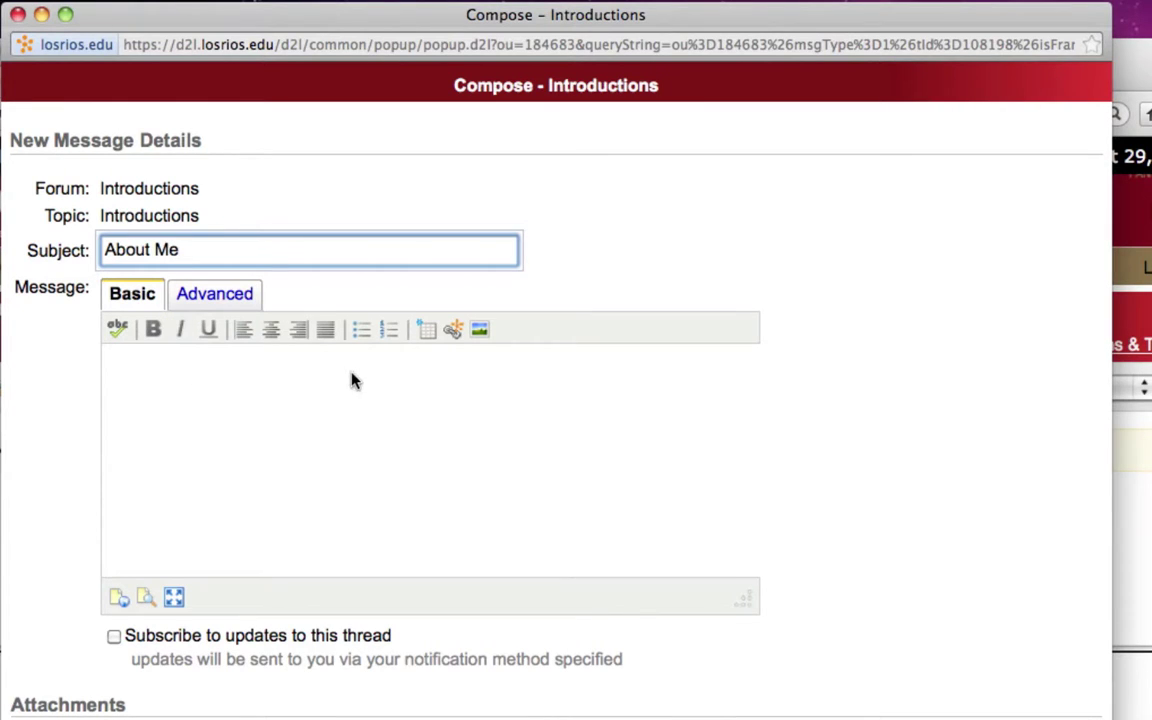
click(352, 380)
text(My name is )
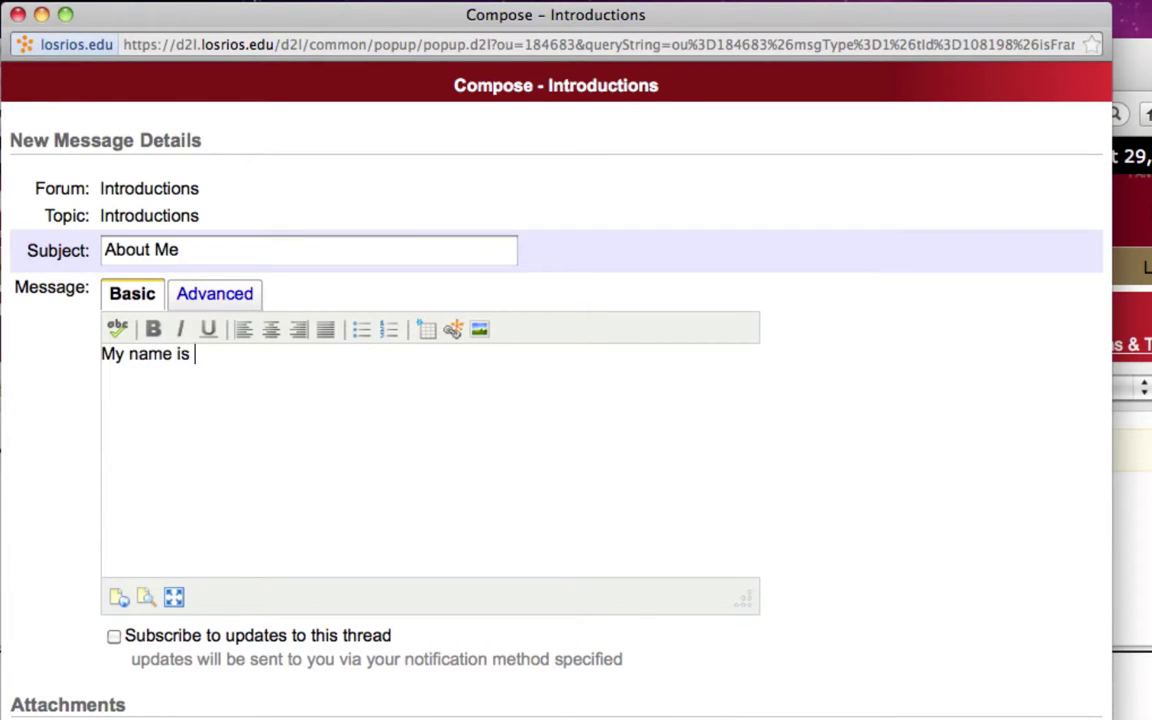
text(Bob.  I am )
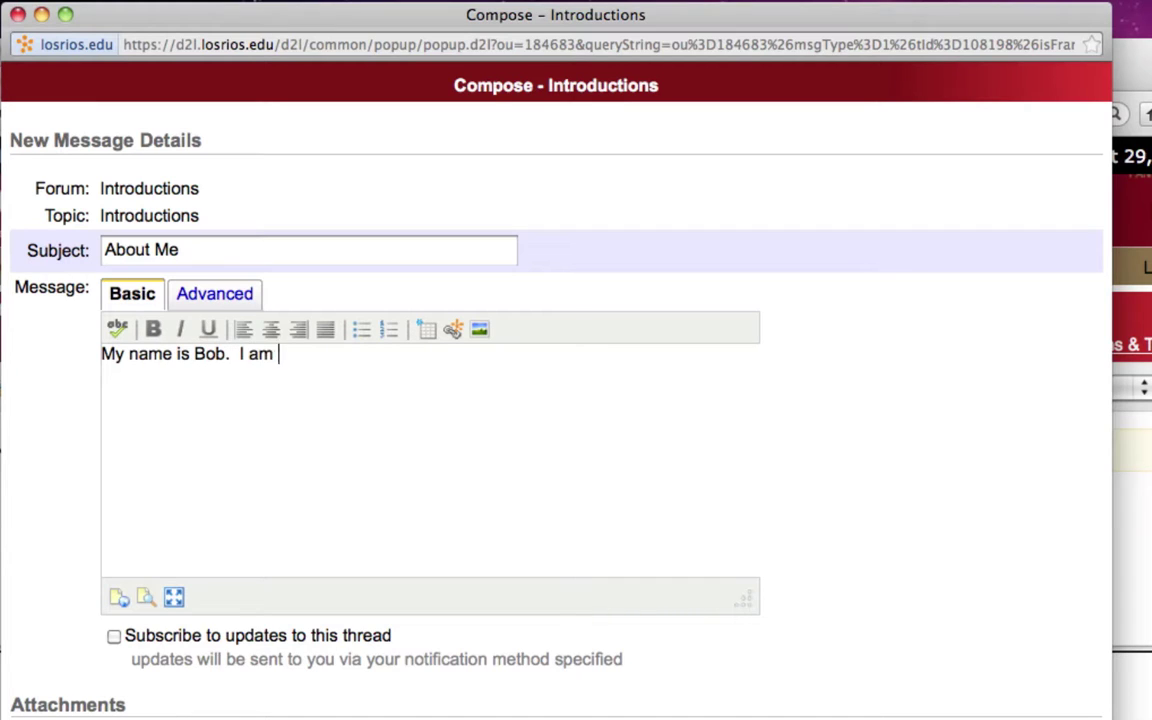
text(excited to be in the clas)
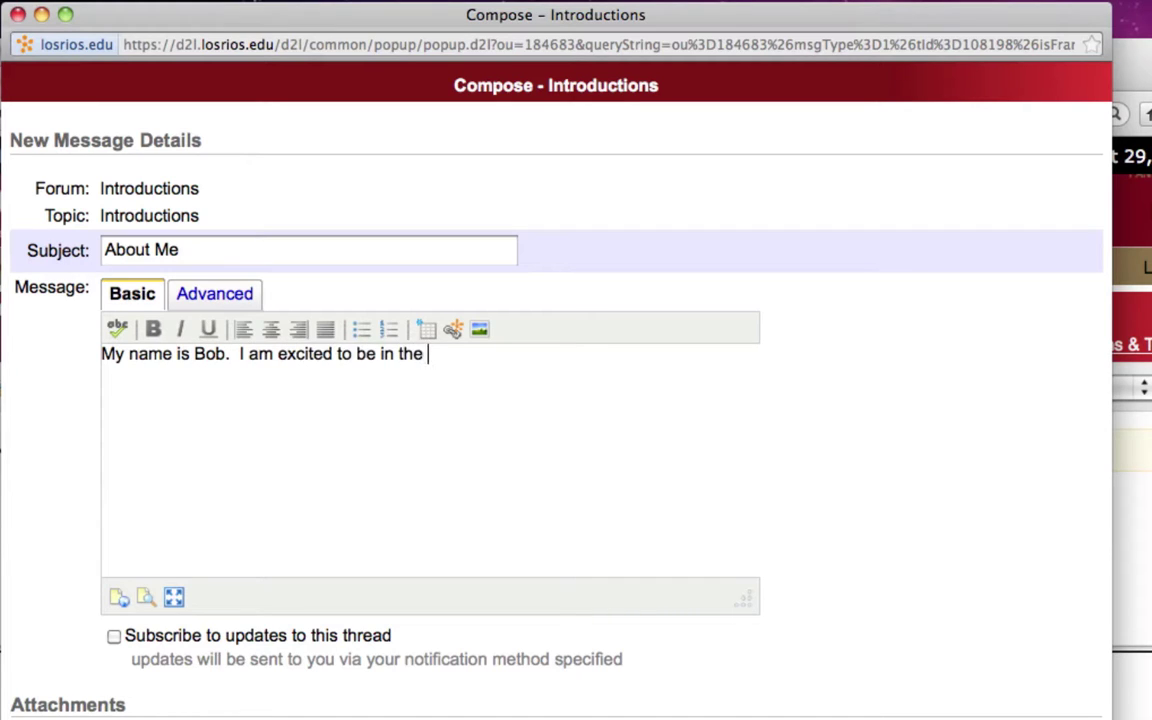
text(s.)
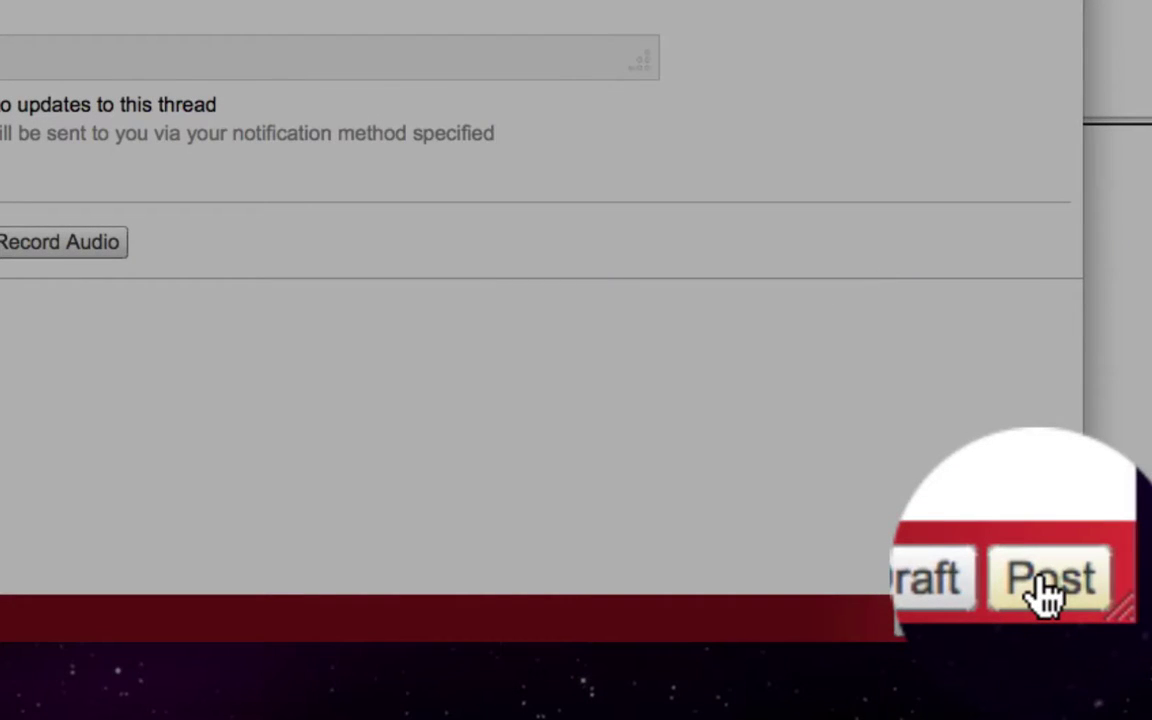
click(1045, 597)
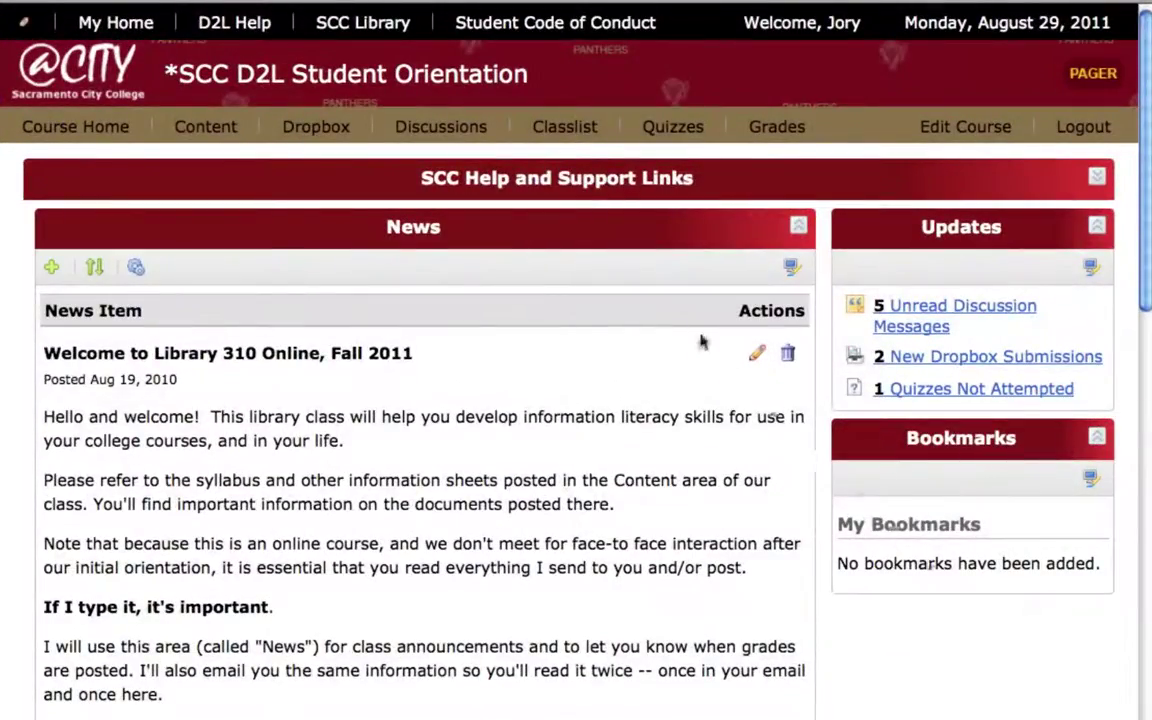
- Return to Discussions, where Introductions shows 1 unapproved post
click(438, 136)
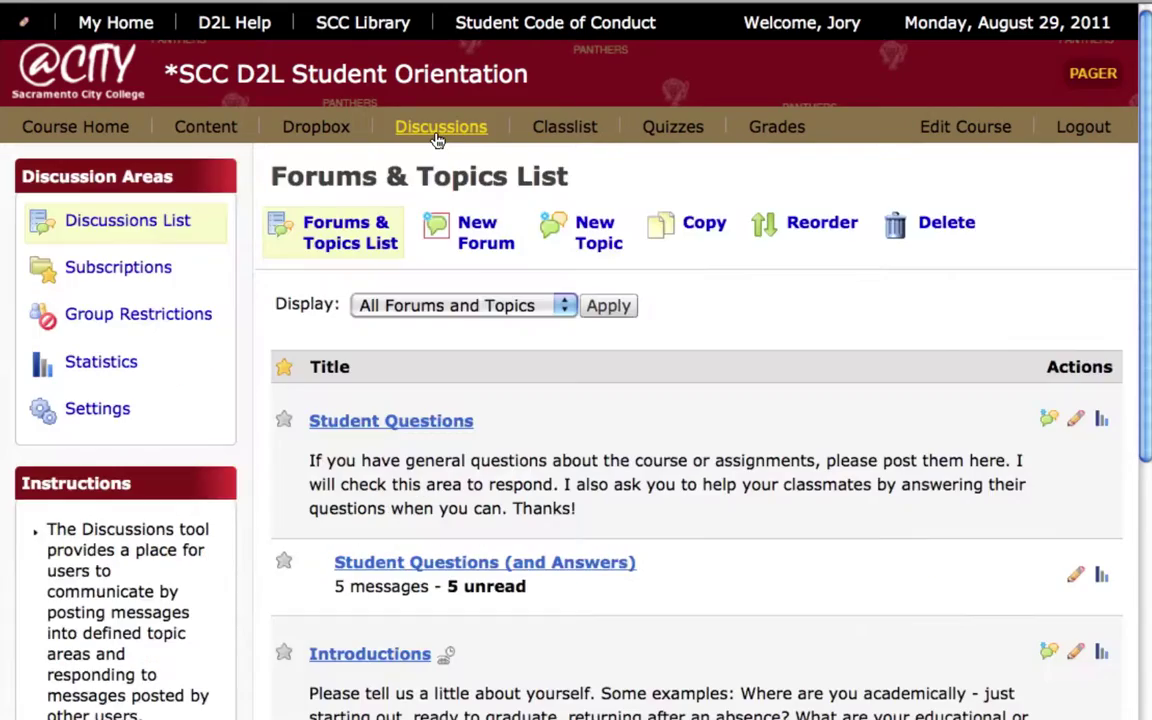
scroll(705, 555, down, 10)
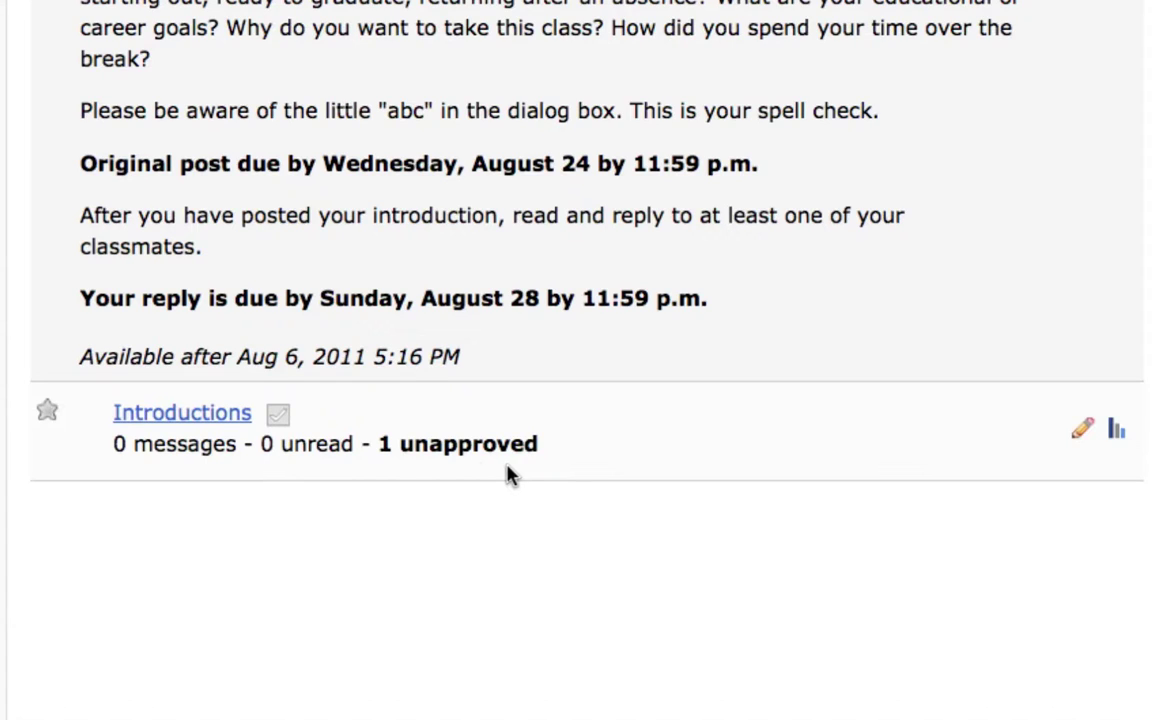
click(168, 423)
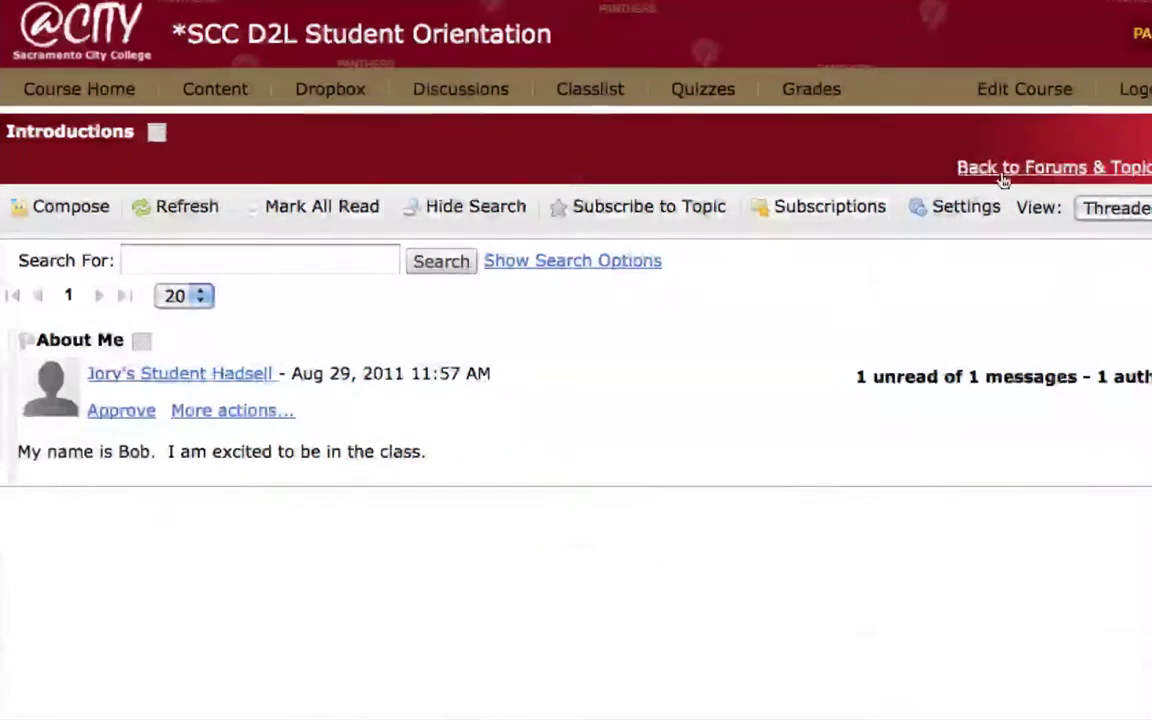
click(1003, 170)
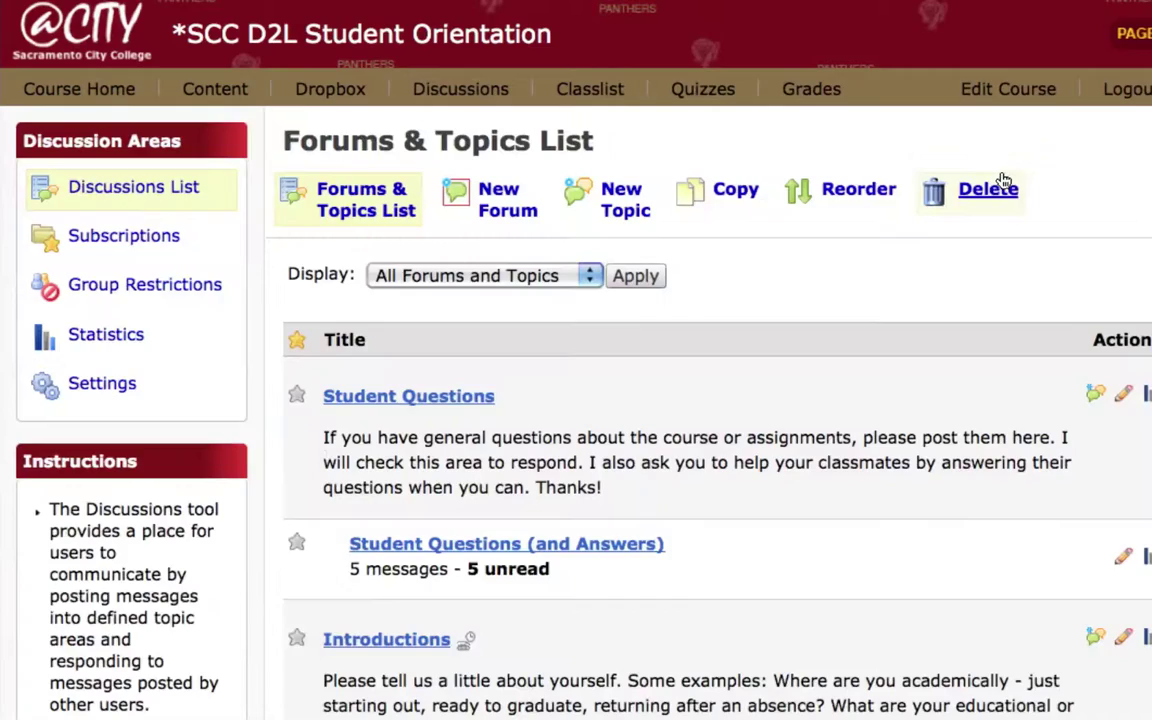
scroll(957, 619, down, 5)
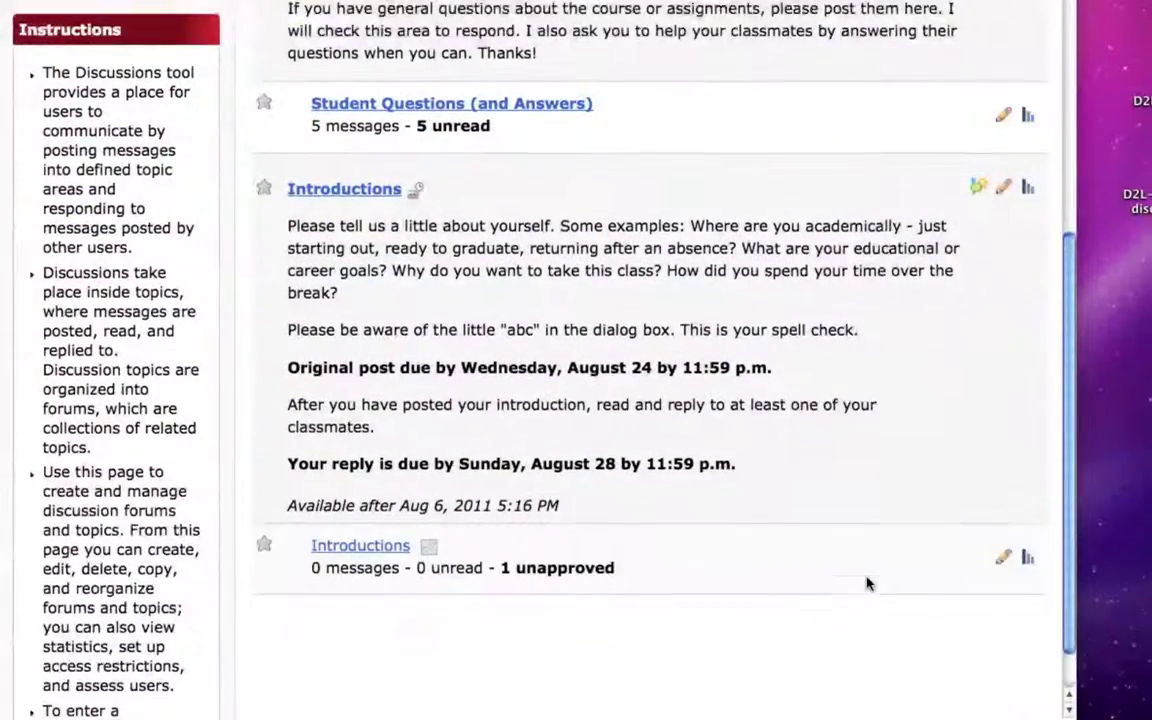
scroll(867, 583, down, 1)
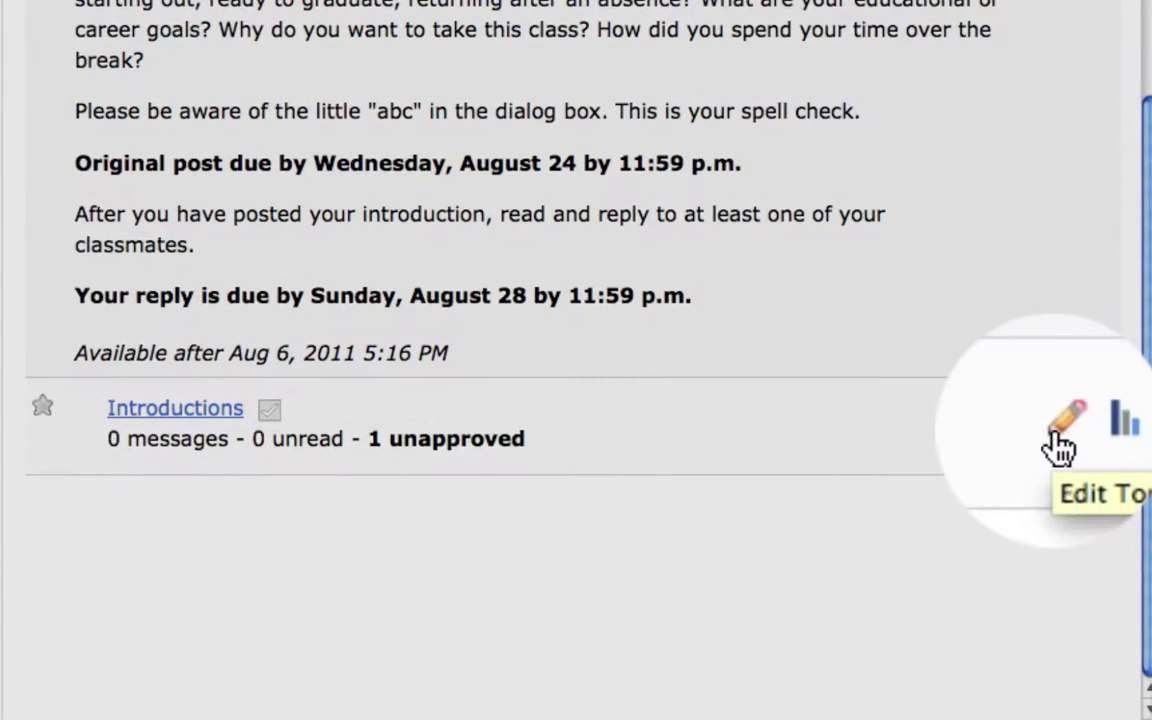
- Untick 'Messages must be approved before being displayed' on the Introductions topic and save
click(1057, 435)
scroll(1010, 433, down, 4)
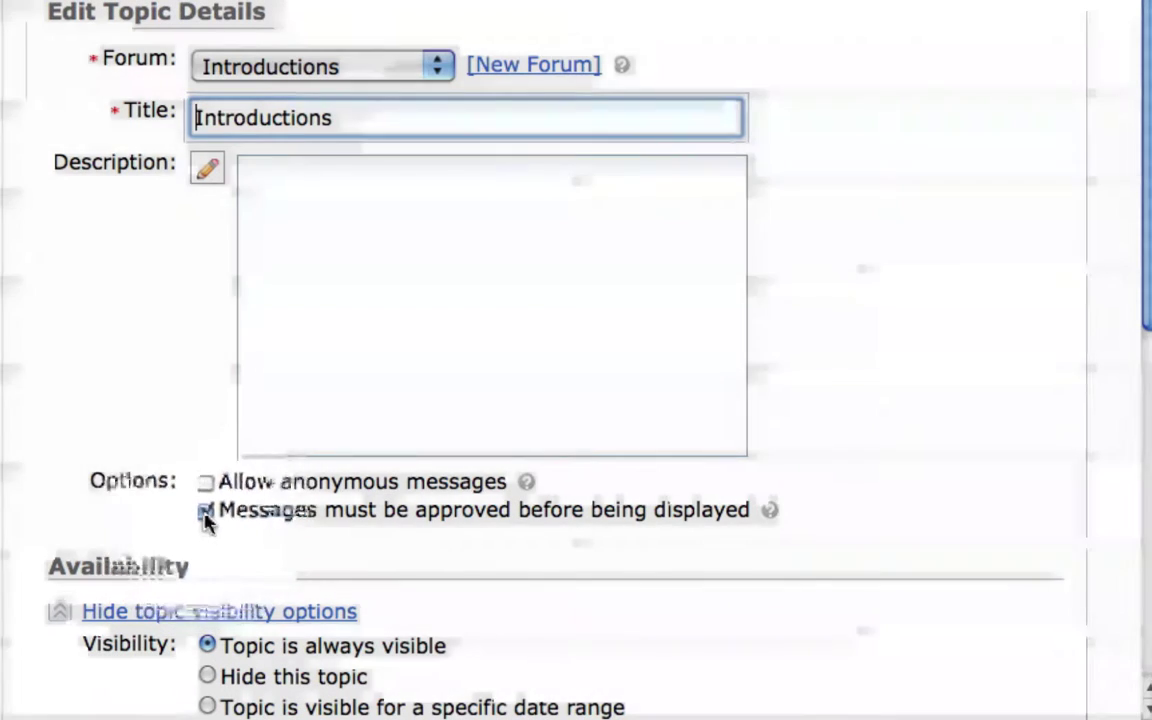
click(205, 515)
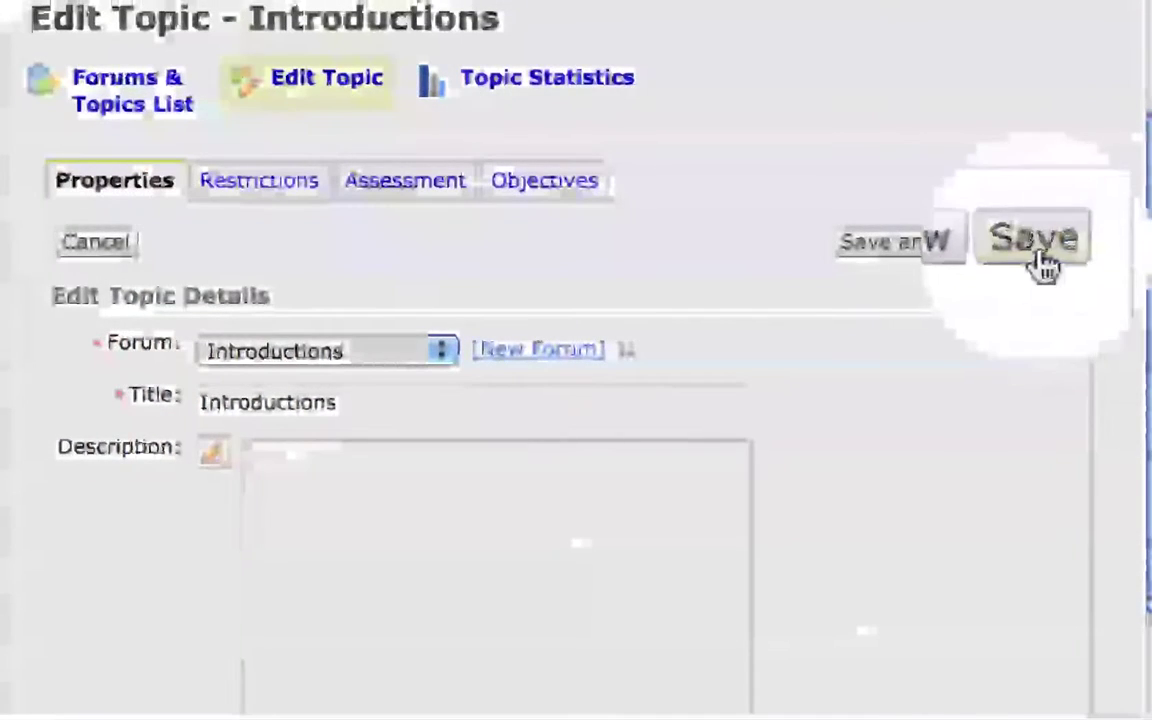
click(1039, 265)
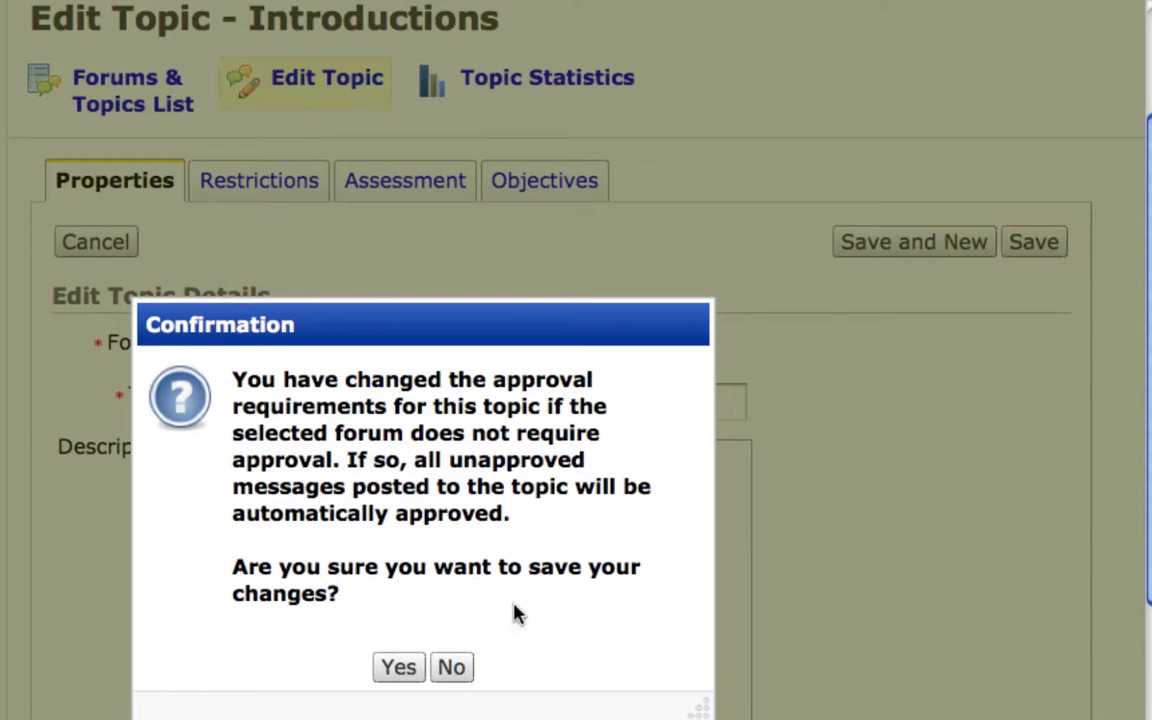
- Confirm the save to auto-approve the About Me post, then open Introductions to view it
click(385, 665)
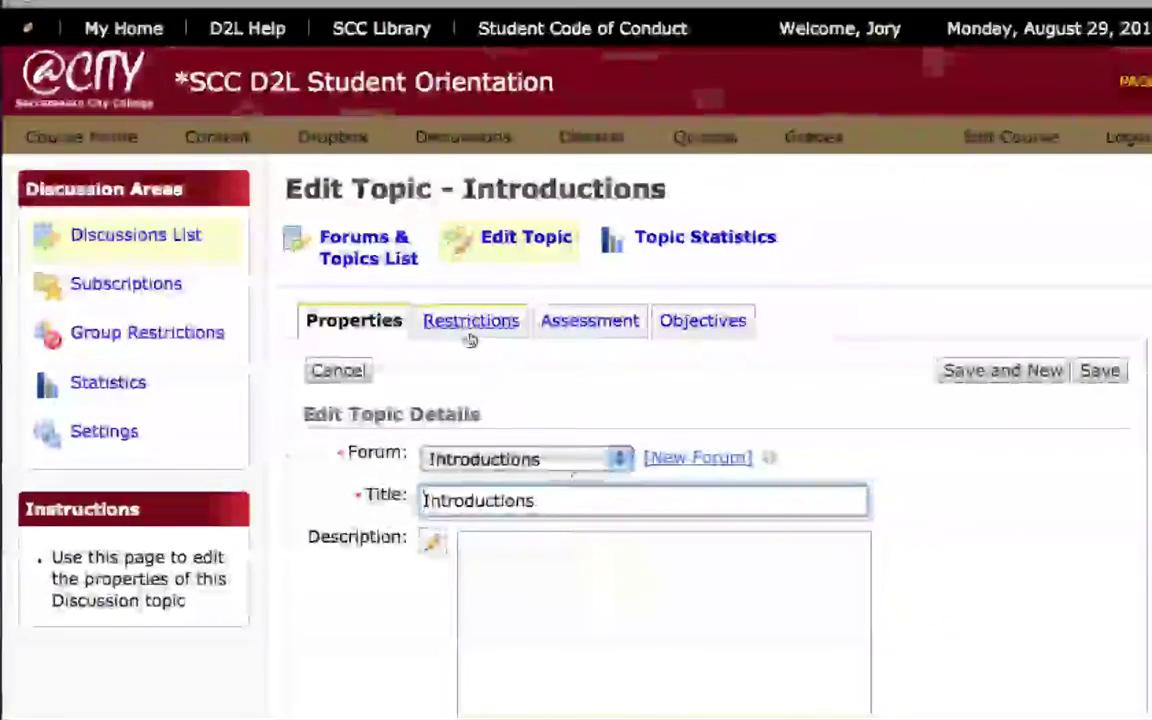
click(383, 252)
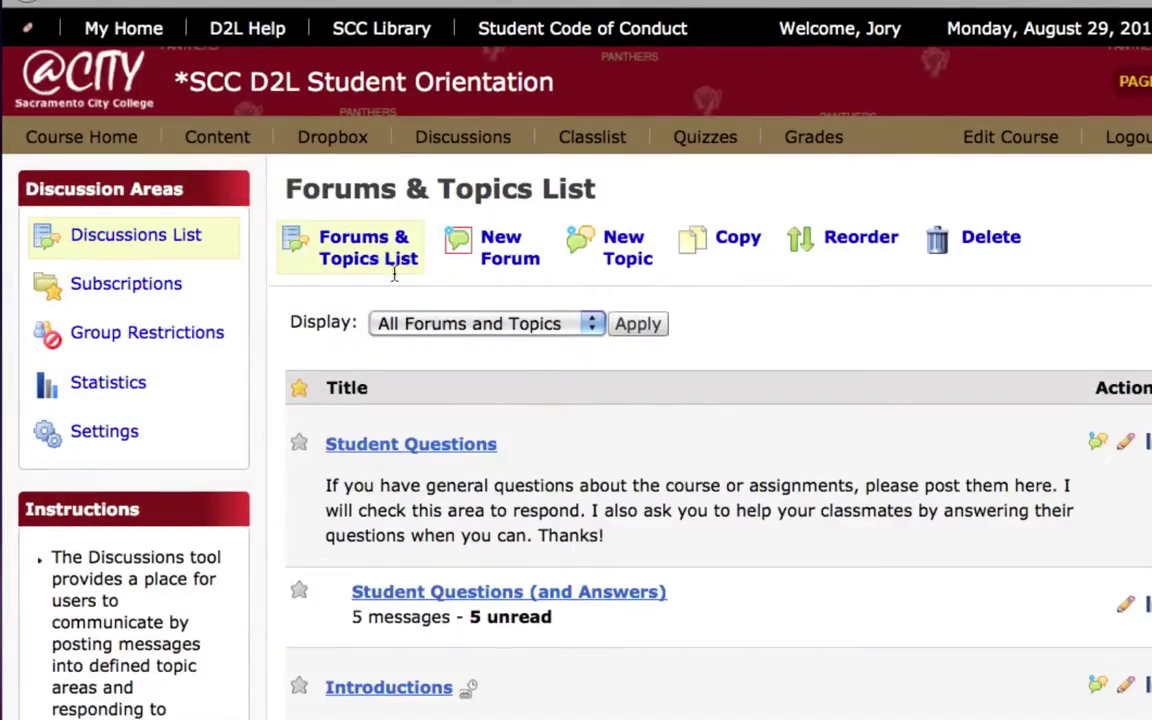
scroll(380, 280, down, 10)
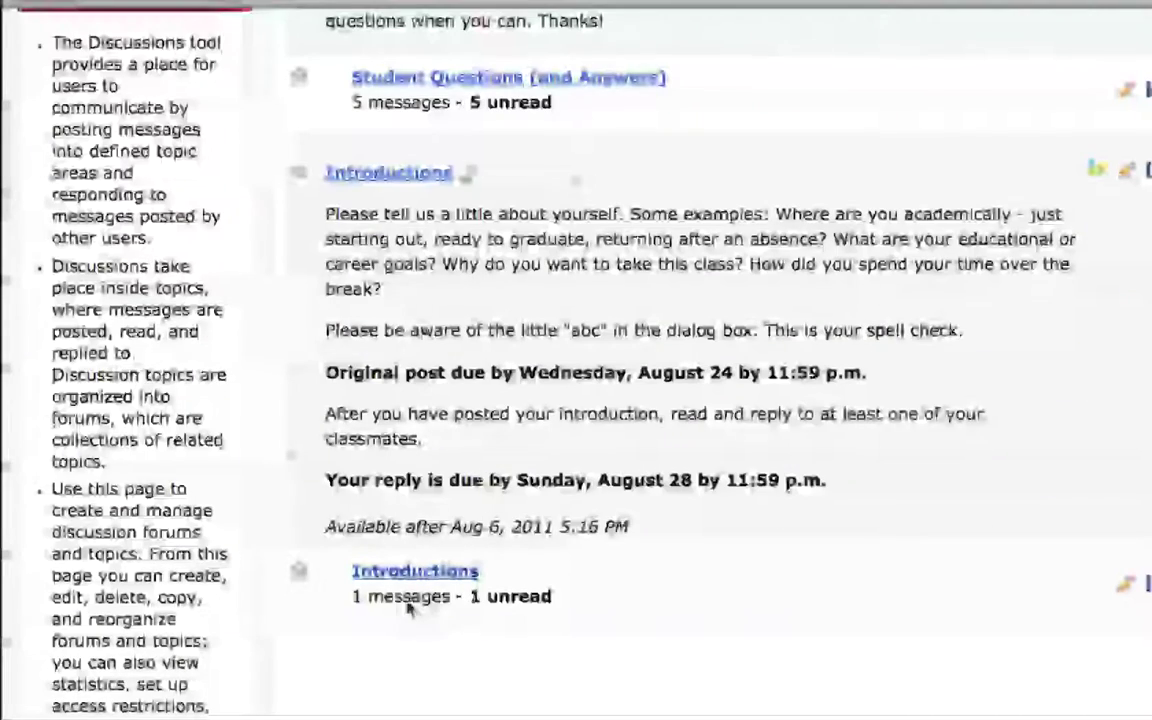
click(408, 574)
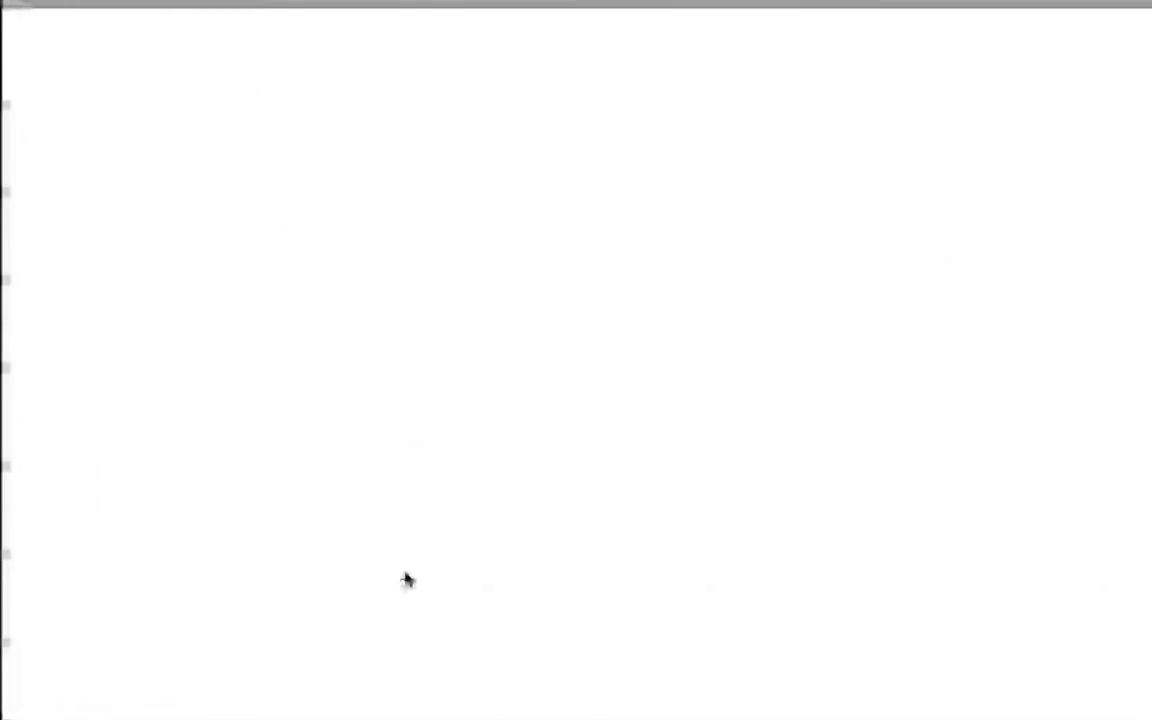